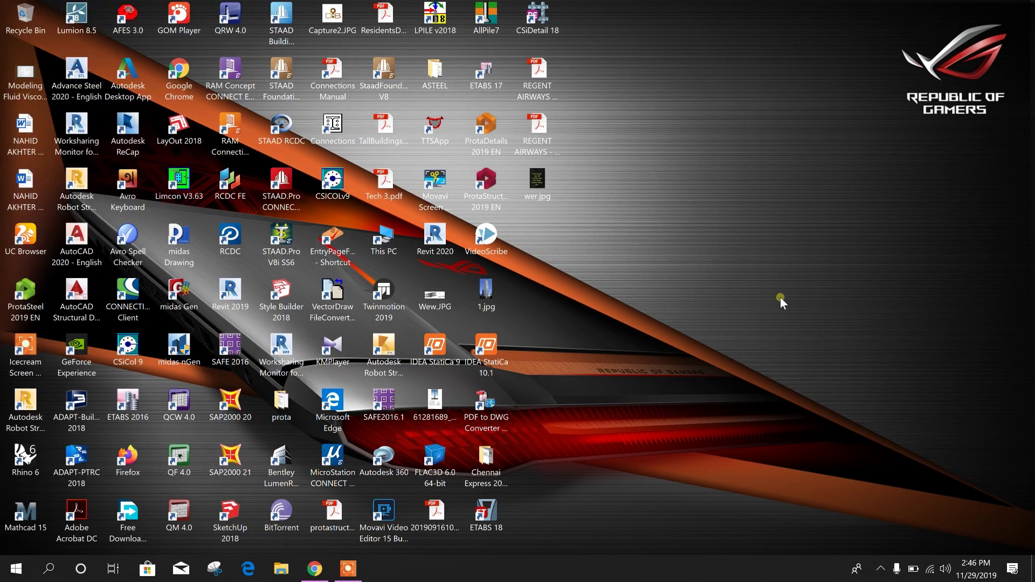
# Launch ProtaStructure 2019 from its desktop icon and dismiss the Welcome screen.
pyautogui.click(487, 190)
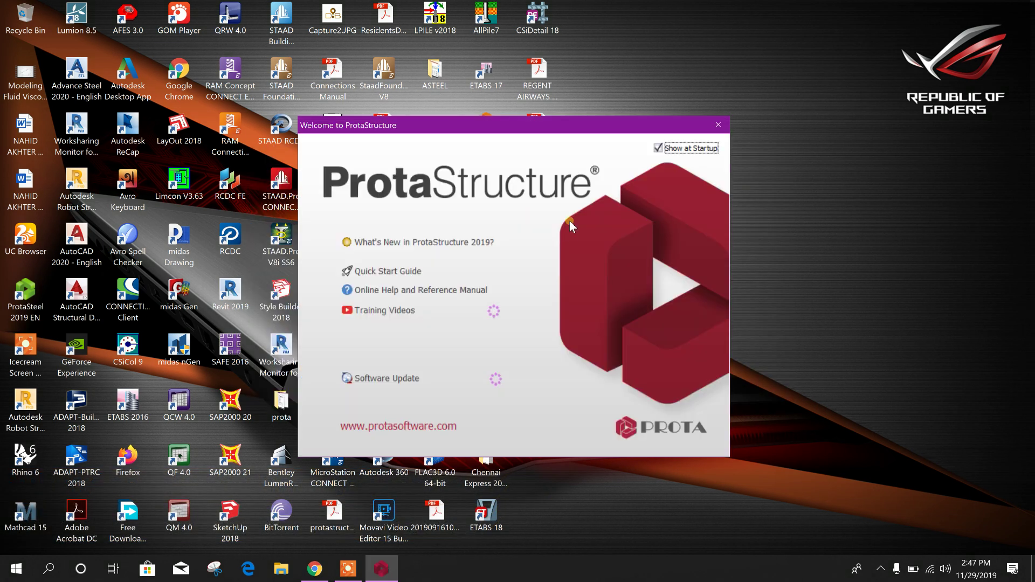
pyautogui.click(717, 125)
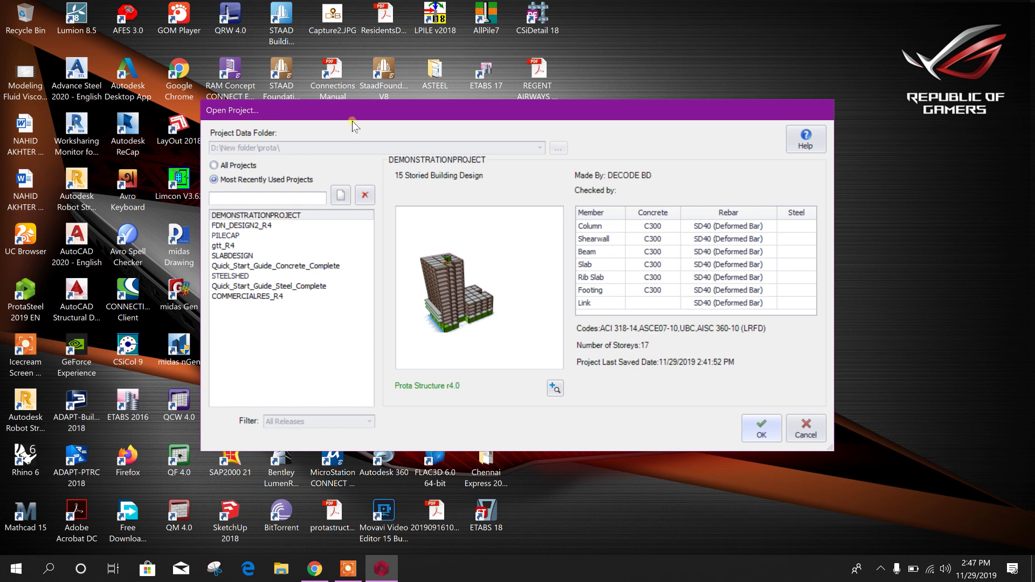
# Open DEMONSTRATIONPROJECT from the Most Recently Used Projects list.
pyautogui.click(761, 428)
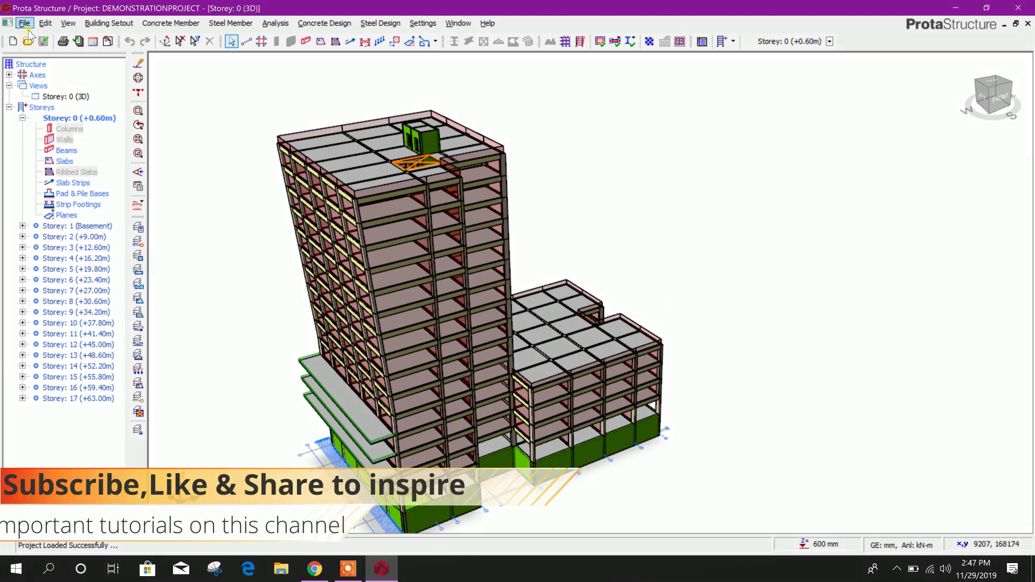
# Load FDN_DESIGN2_R4 through Load Building Model, importing it as a complete project.
pyautogui.click(25, 23)
pyautogui.moveTo(63, 158)
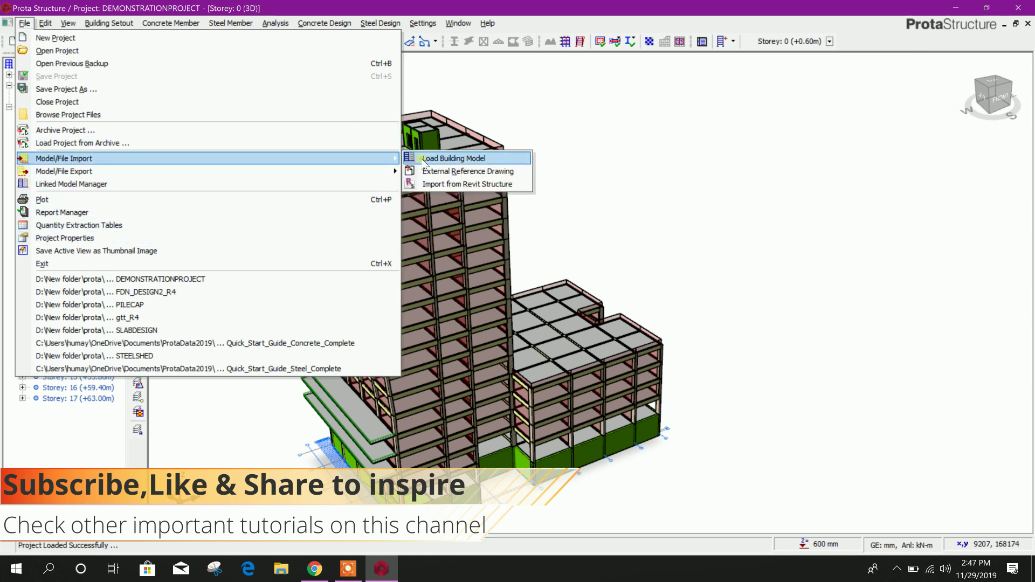
pyautogui.click(423, 159)
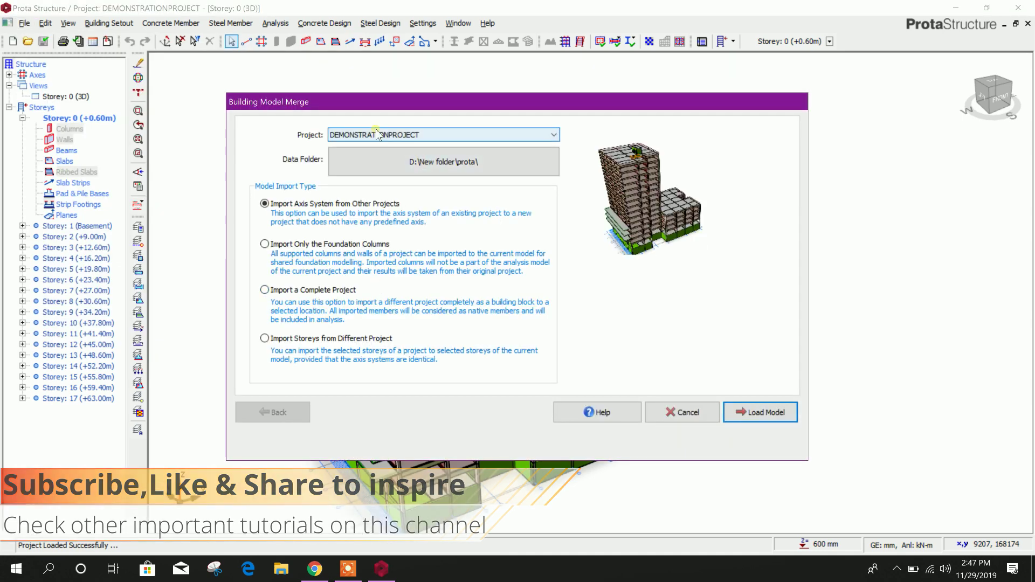
pyautogui.click(379, 134)
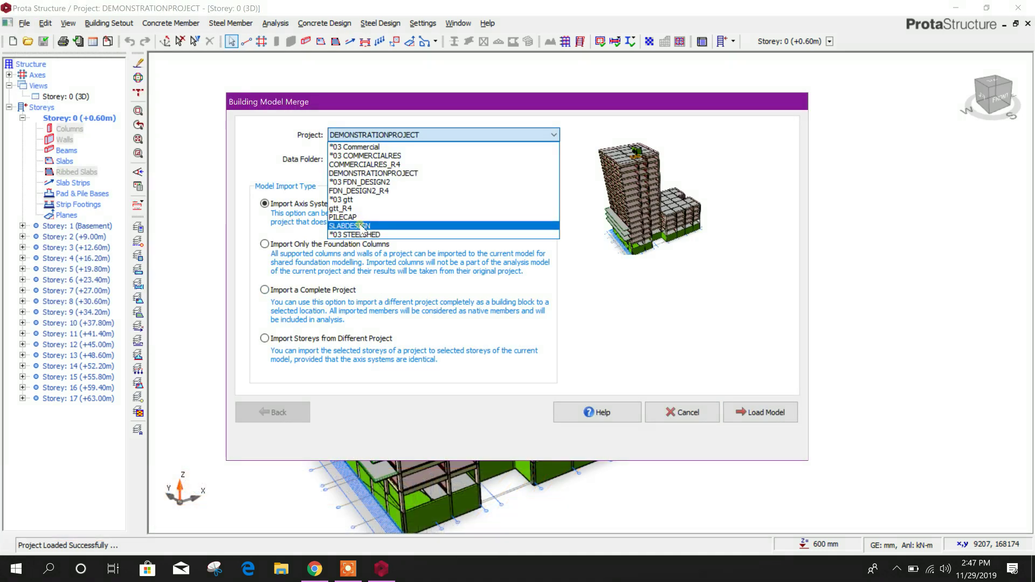
pyautogui.click(370, 192)
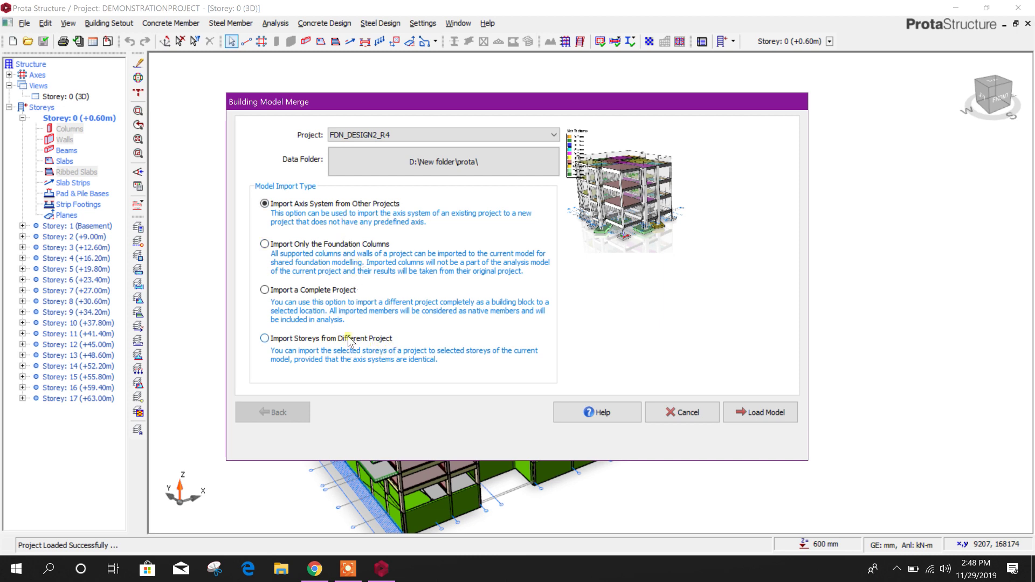
pyautogui.click(292, 291)
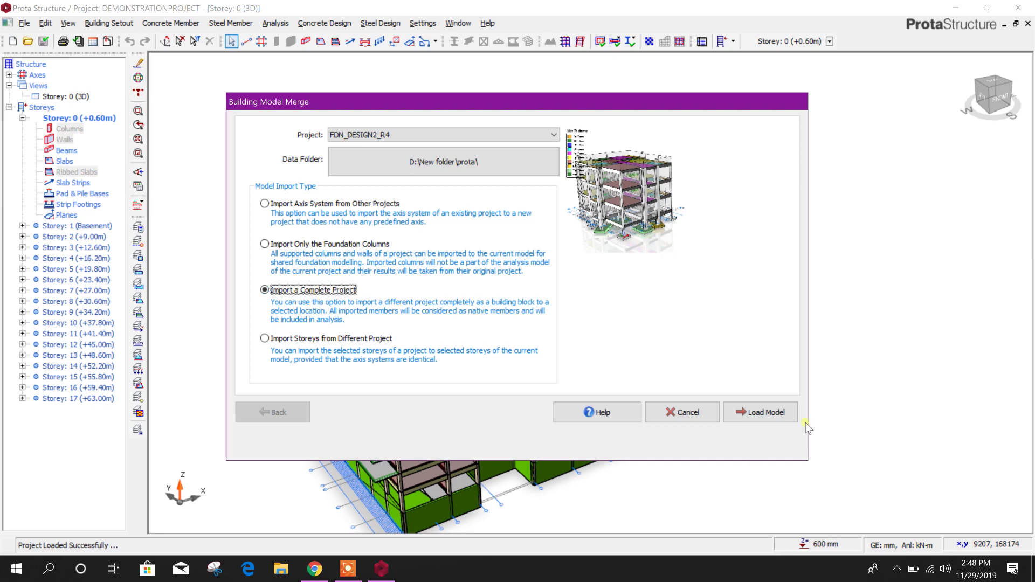
pyautogui.click(760, 412)
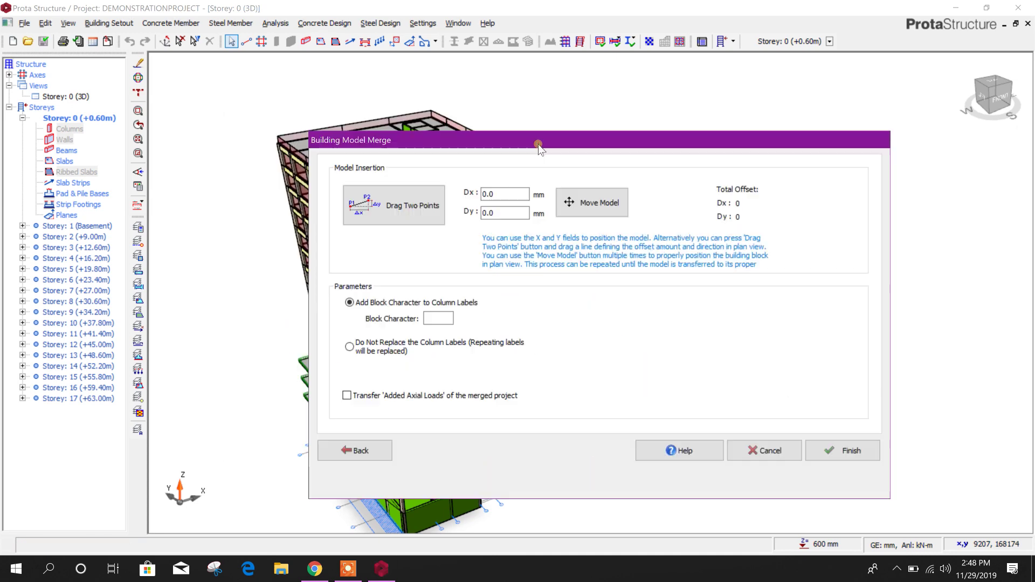
# Move the merge wizard aside to reveal the model and select the Dx offset value.
pyautogui.moveTo(432, 102)
pyautogui.mouseDown()
pyautogui.moveTo(510, 130)
pyautogui.moveTo(535, 127)
pyautogui.mouseUp()
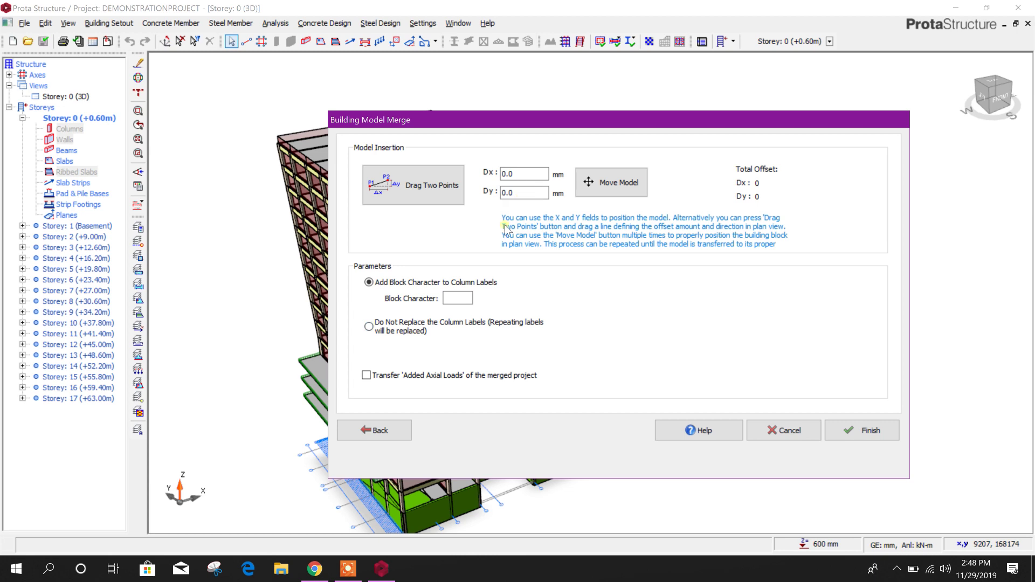
pyautogui.moveTo(509, 124); pyautogui.dragTo(532, 129)
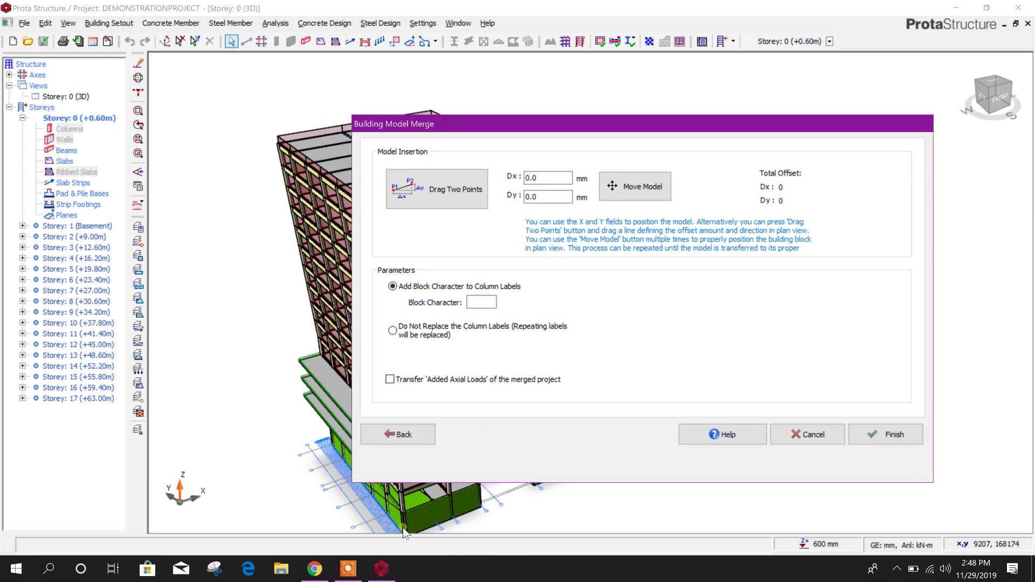
pyautogui.doubleClick(548, 178)
pyautogui.click(571, 125)
pyautogui.moveTo(570, 124); pyautogui.dragTo(470, 93)
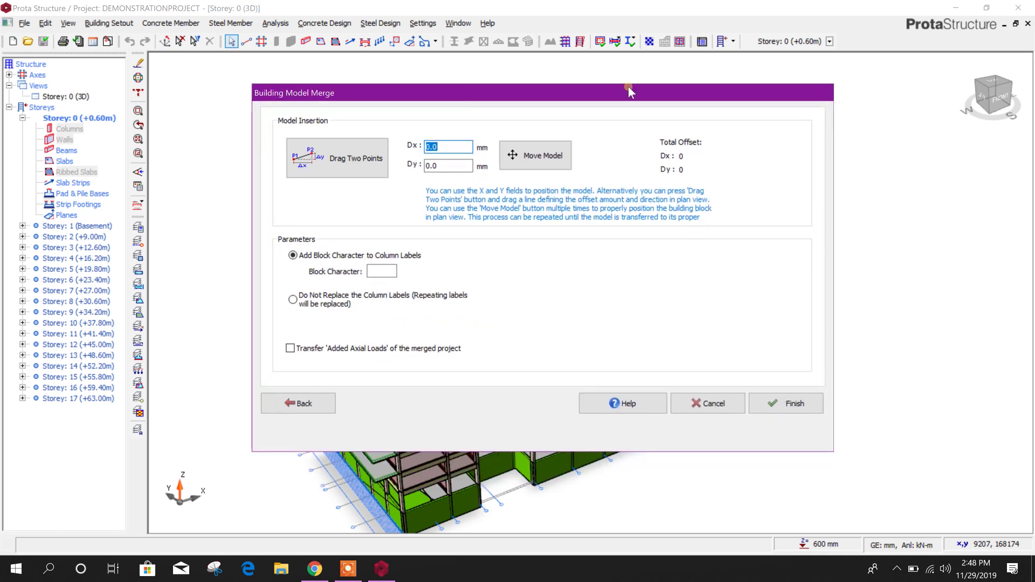
pyautogui.moveTo(630, 92); pyautogui.dragTo(358, 124)
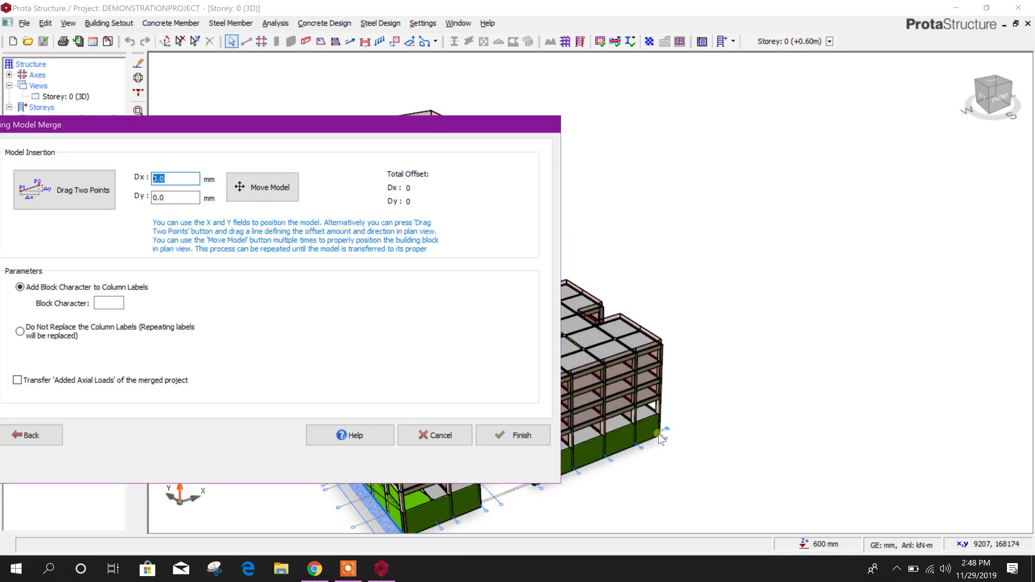
pyautogui.moveTo(439, 126); pyautogui.dragTo(603, 88)
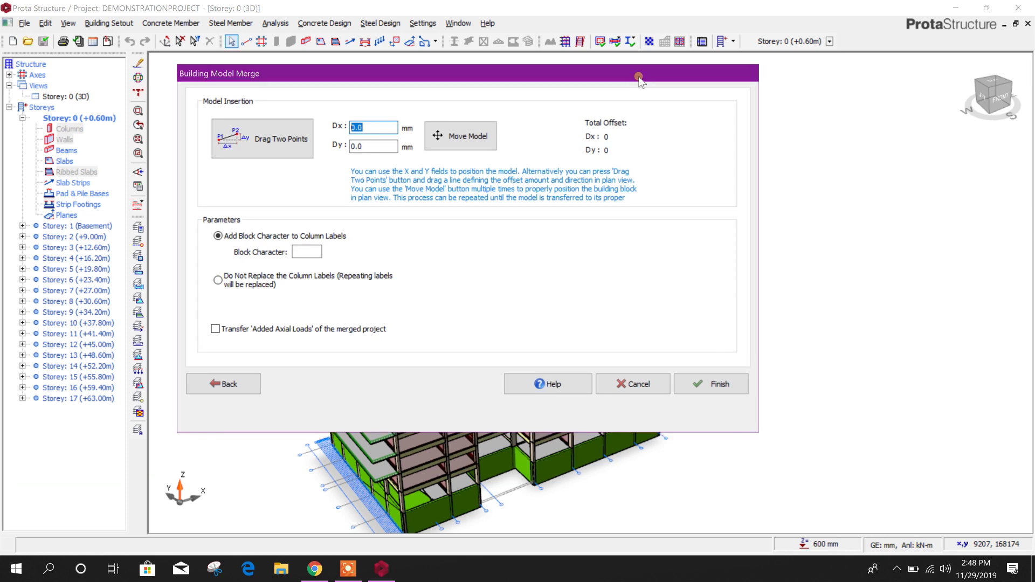
pyautogui.moveTo(678, 96); pyautogui.dragTo(598, 118)
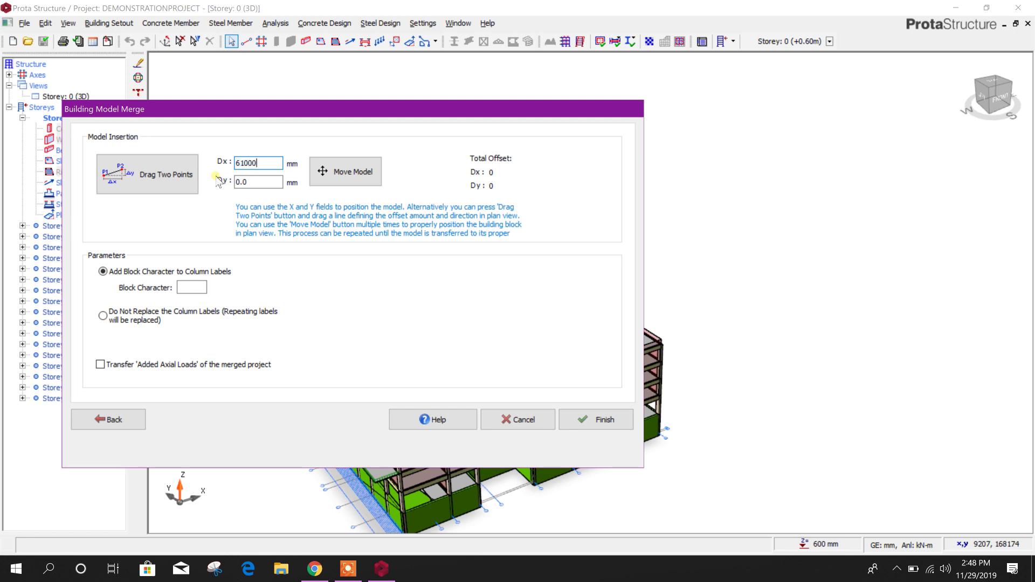
pyautogui.moveTo(304, 111); pyautogui.dragTo(434, 77)
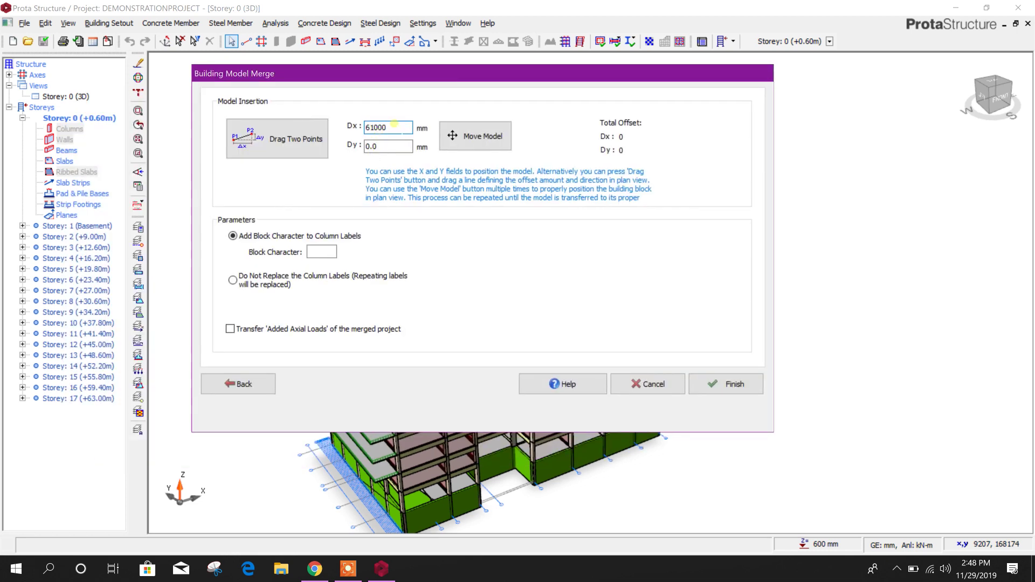
# Apply the 61000 mm X offset, set block character B, and finish the merge.
pyautogui.click(482, 139)
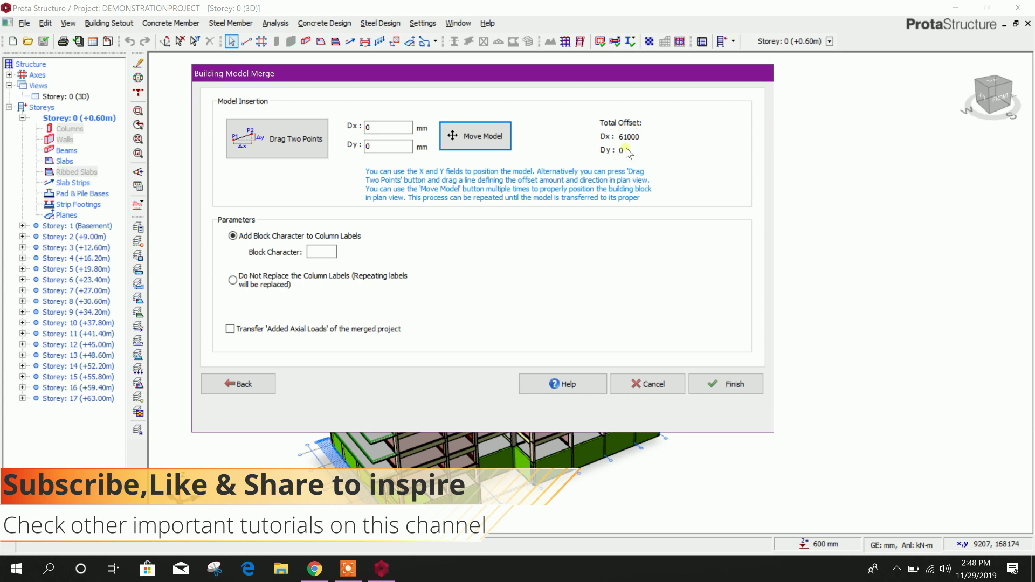
pyautogui.click(321, 252)
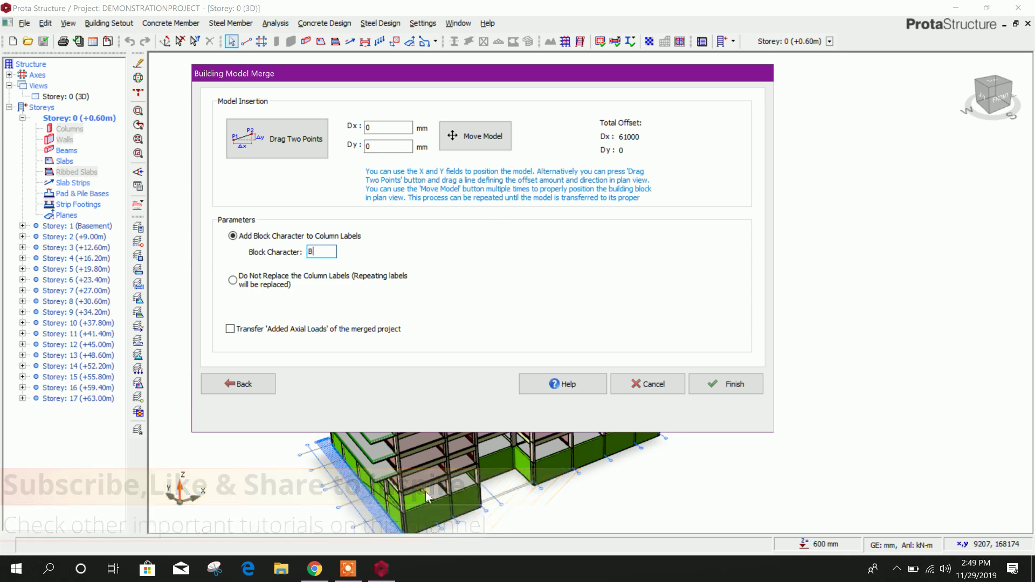
pyautogui.click(706, 387)
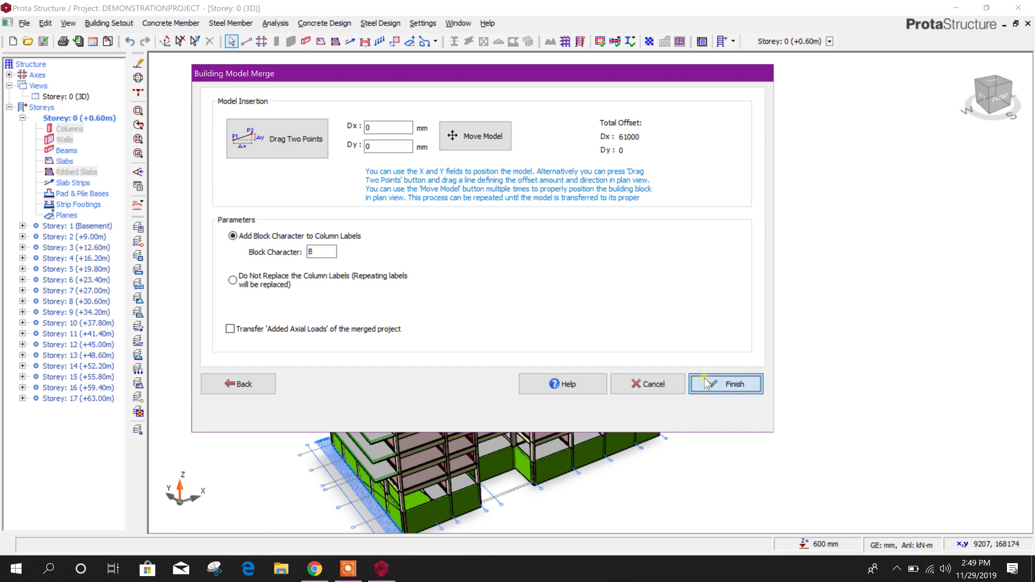
# Orbit around the merged block beside the tower, then undo the merge.
pyautogui.moveTo(615, 308)
pyautogui.mouseDown(button='middle')
pyautogui.moveTo(591, 293)
pyautogui.moveTo(670, 416)
pyautogui.moveTo(631, 396)
pyautogui.mouseUp(button='middle')
pyautogui.moveTo(500, 230); pyautogui.dragTo(500, 231, button='middle')
pyautogui.scroll(3, 614, 340)
pyautogui.scroll(3, 631, 324)
pyautogui.scroll(3, 635, 319)
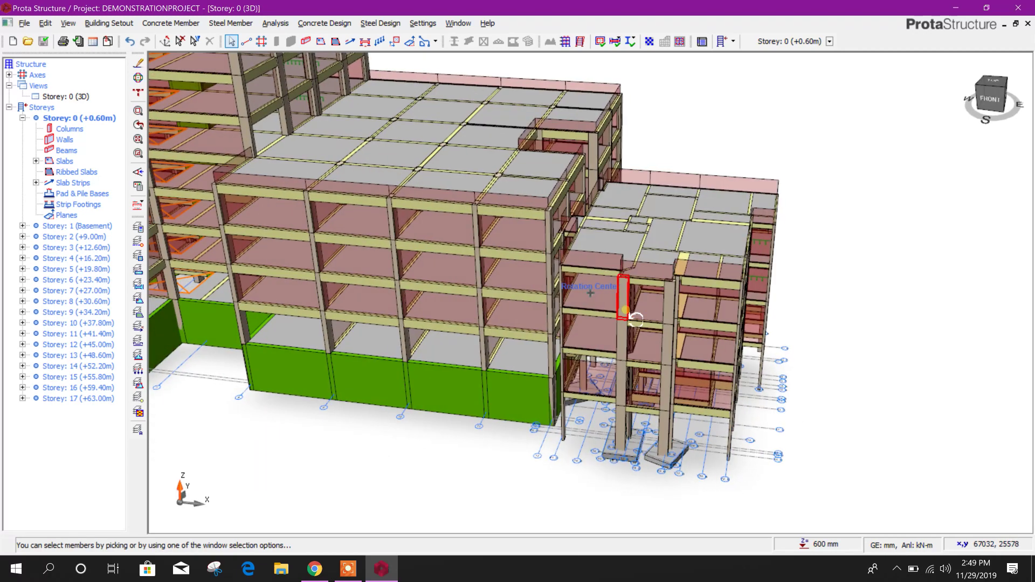
pyautogui.moveTo(634, 320); pyautogui.dragTo(532, 306, button='middle')
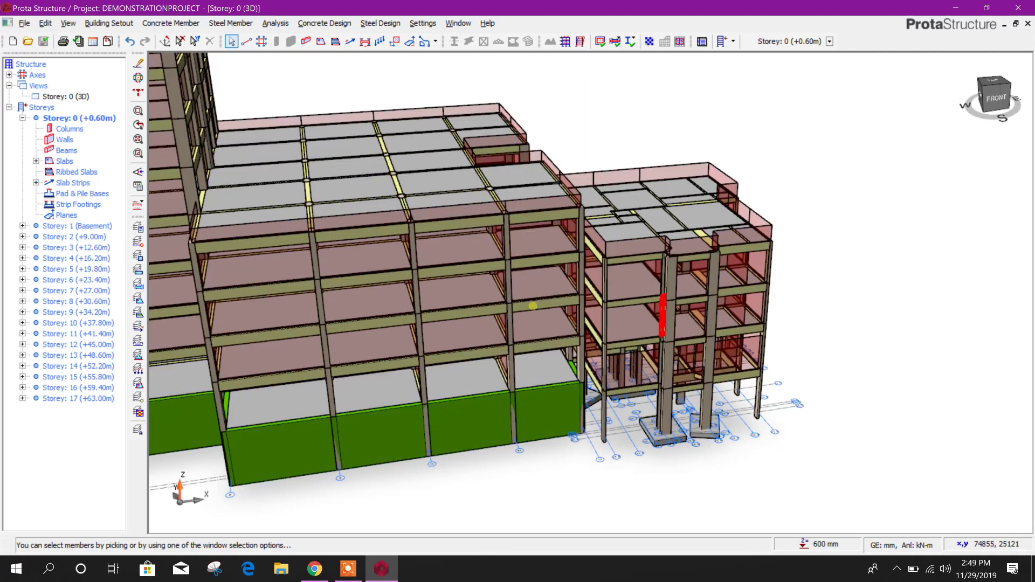
pyautogui.moveTo(582, 227)
pyautogui.mouseDown(button='middle')
pyautogui.moveTo(534, 267)
pyautogui.moveTo(522, 261)
pyautogui.mouseUp(button='middle')
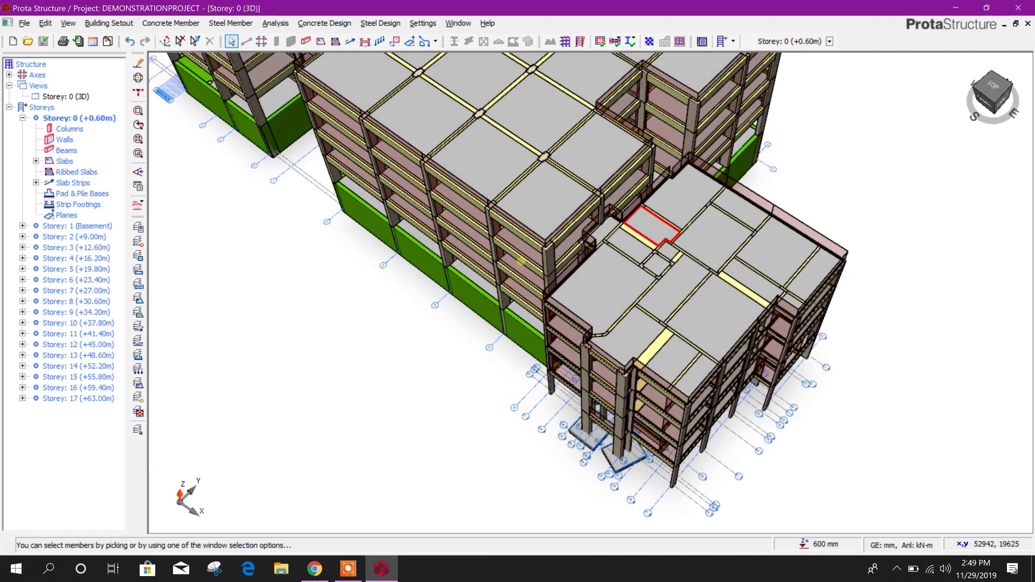
pyautogui.scroll(5, 521, 262)
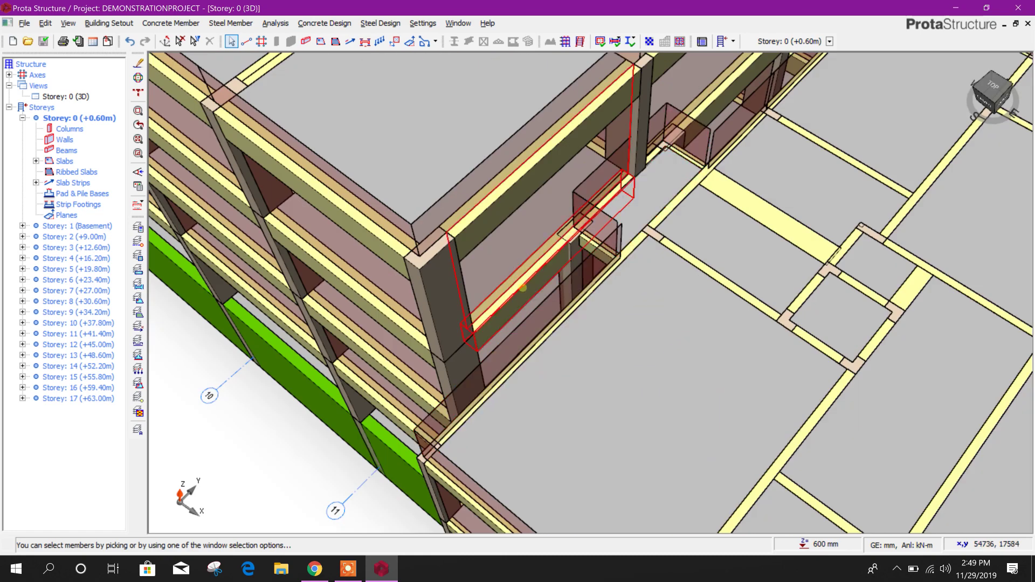
pyautogui.scroll(-3, 599, 183)
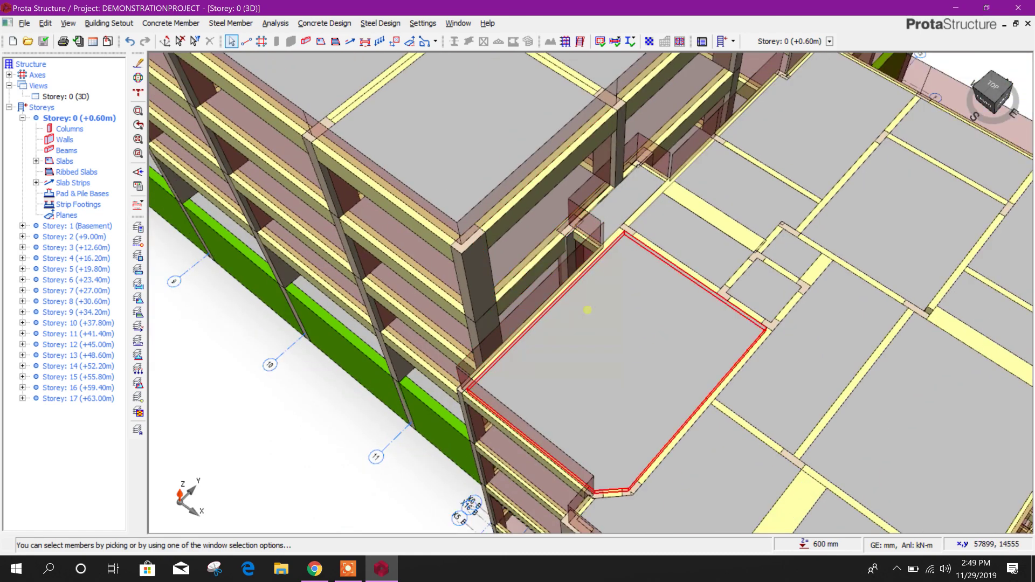
pyautogui.scroll(-5, 587, 310)
pyautogui.moveTo(218, 130); pyautogui.dragTo(394, 226, button='middle')
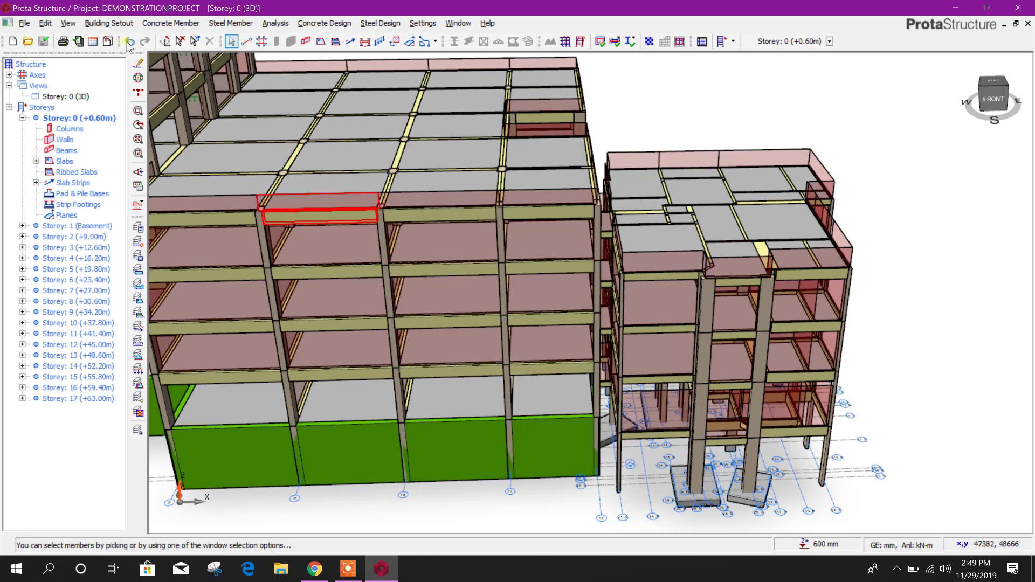
pyautogui.click(129, 42)
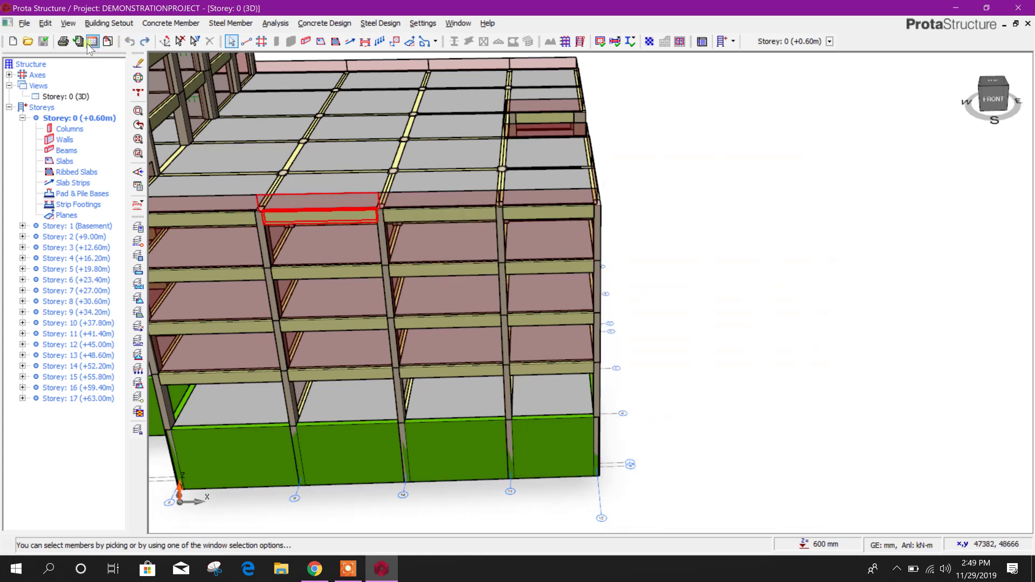
# Reload FDN_DESIGN2_R4 as a complete project for merging.
pyautogui.click(24, 23)
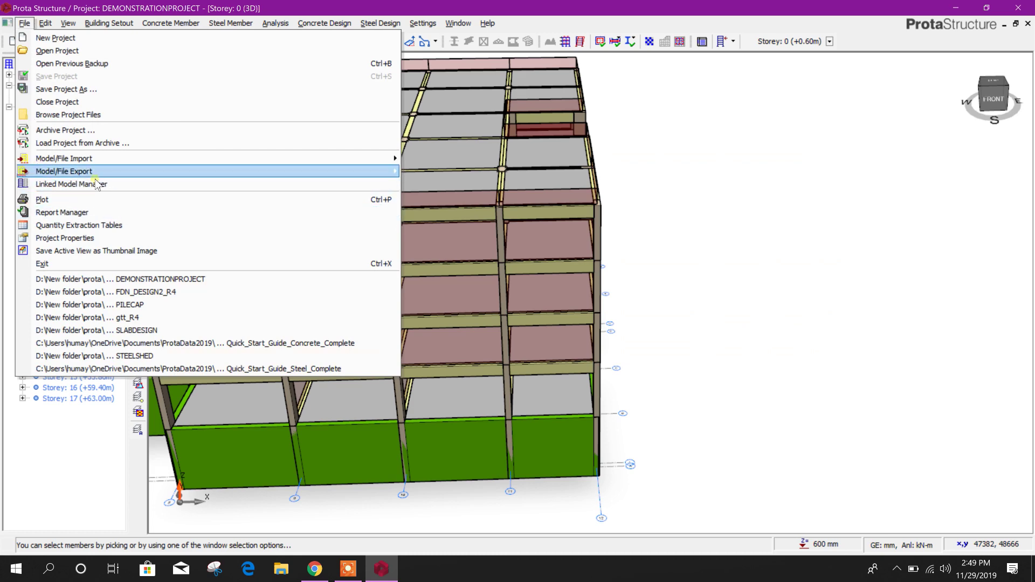
pyautogui.moveTo(64, 158)
pyautogui.click(427, 159)
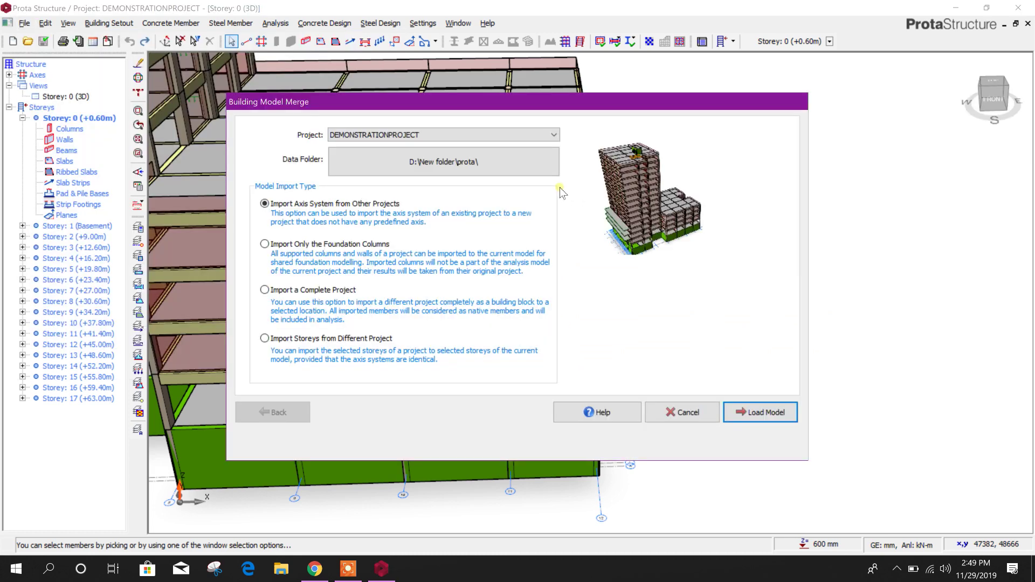
pyautogui.click(443, 134)
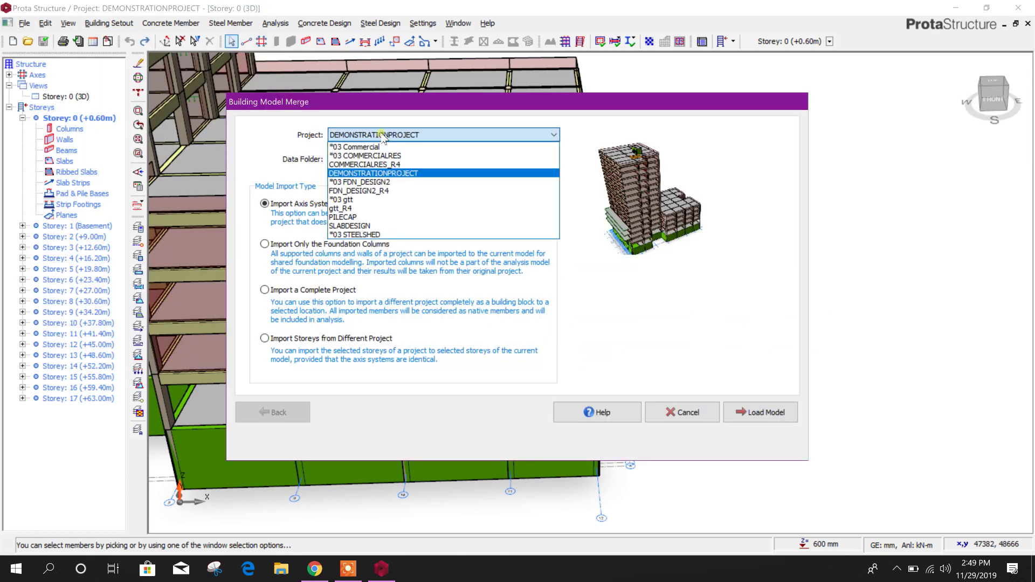
pyautogui.click(372, 192)
pyautogui.click(265, 290)
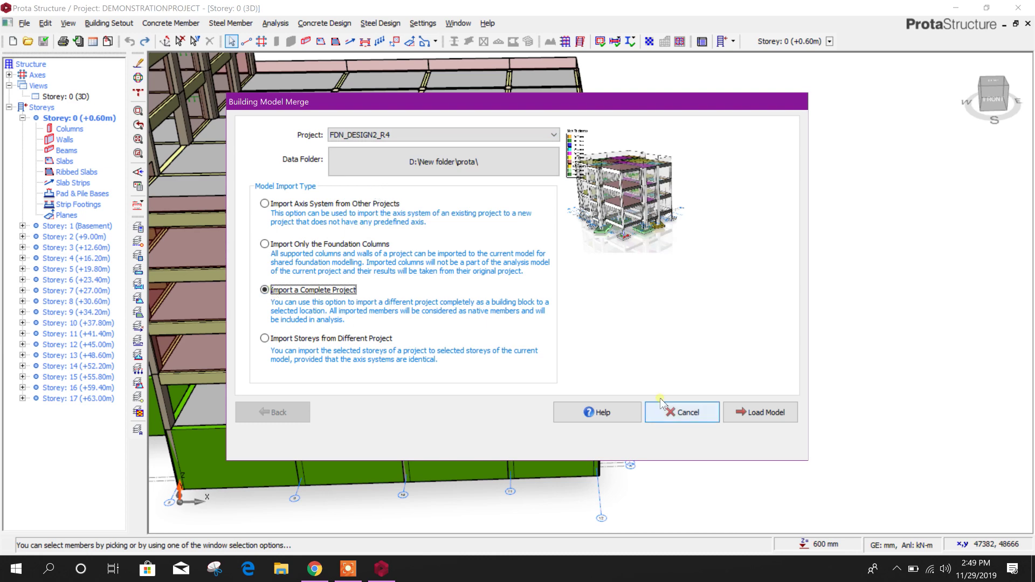
pyautogui.click(760, 412)
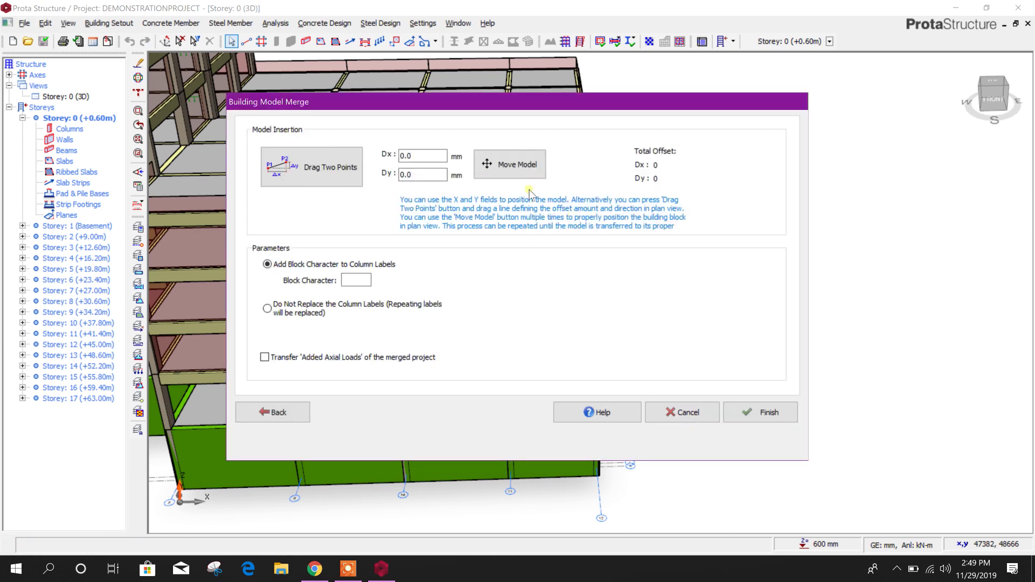
pyautogui.click(421, 174)
# Apply a 62000 mm Dx offset and block character B, then finish the merge.
pyautogui.click(423, 157)
pyautogui.moveTo(423, 156); pyautogui.dragTo(369, 160)
pyautogui.click(509, 164)
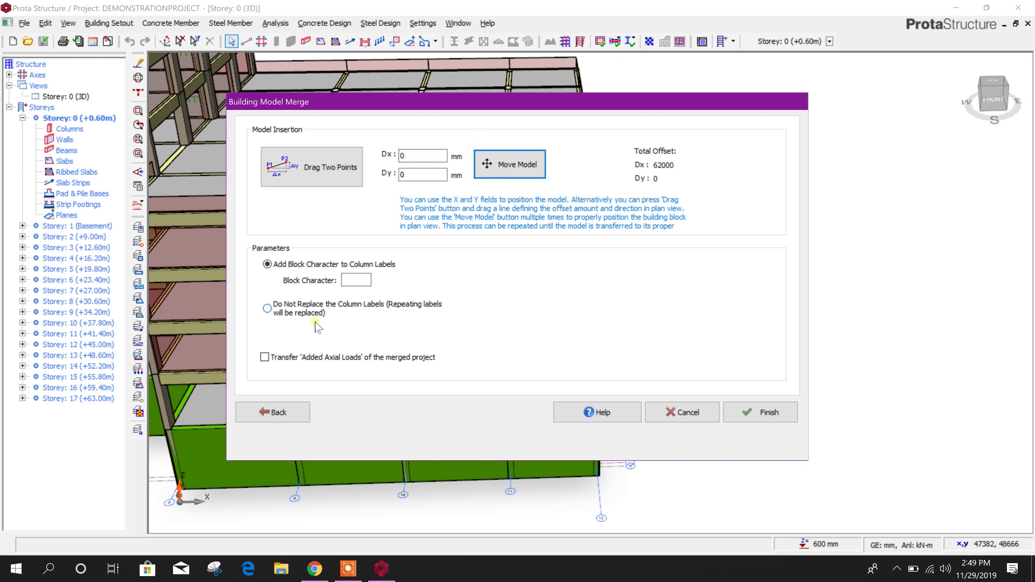
pyautogui.click(355, 281)
pyautogui.write('B')
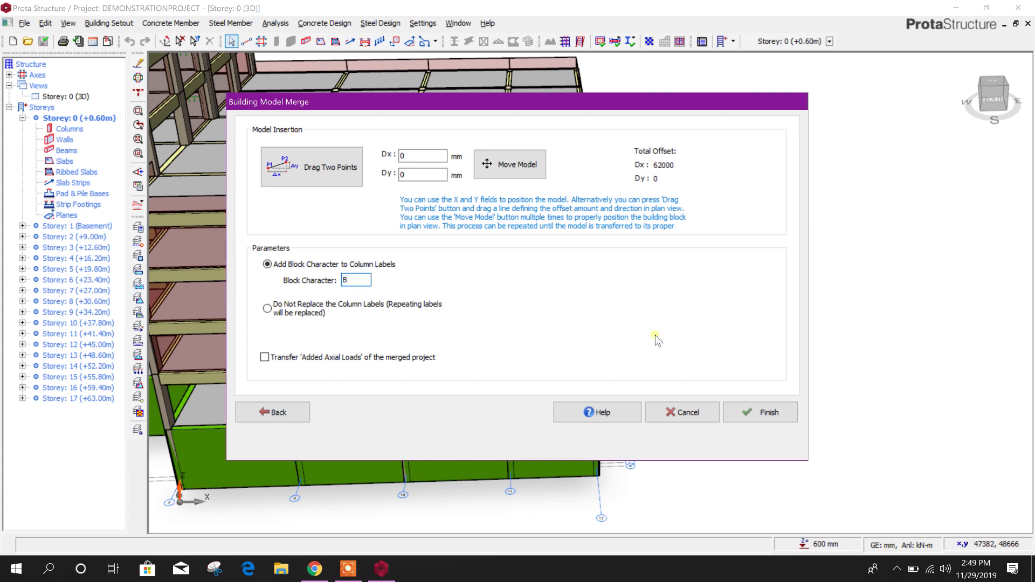
pyautogui.click(750, 415)
pyautogui.moveTo(819, 349)
pyautogui.keyDown('shift'); pyautogui.mouseDown(button='middle')
pyautogui.moveTo(806, 360)
pyautogui.moveTo(741, 277)
pyautogui.moveTo(594, 368)
pyautogui.mouseUp(button='middle'); pyautogui.keyUp('shift')
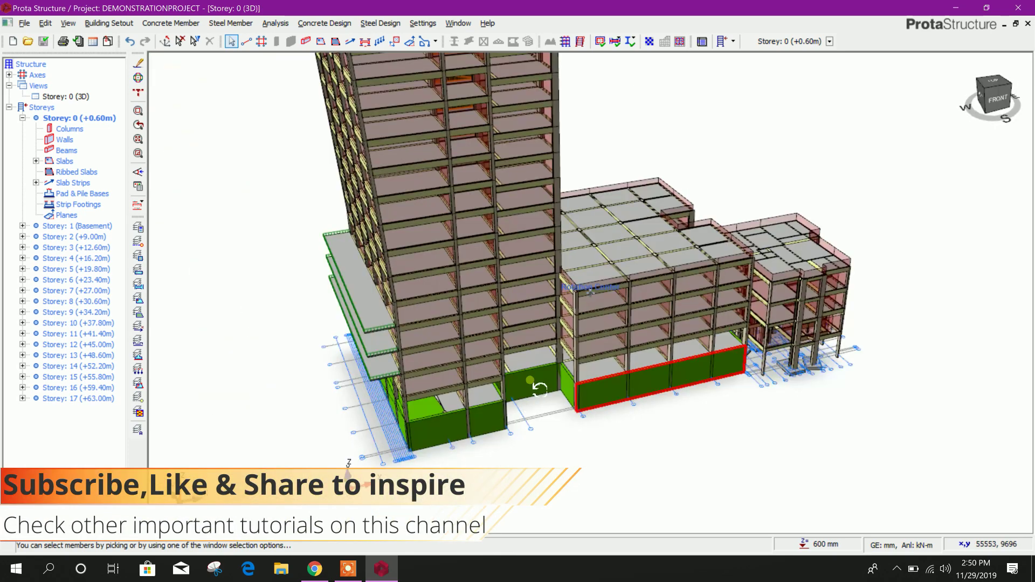
# Orbit and shift the view to frame block B beside the demonstration tower.
pyautogui.moveTo(539, 388)
pyautogui.mouseDown(button='middle')
pyautogui.moveTo(558, 348)
pyautogui.moveTo(599, 380)
pyautogui.moveTo(646, 389)
pyautogui.mouseUp(button='middle')
pyautogui.scroll(2, 584, 204)
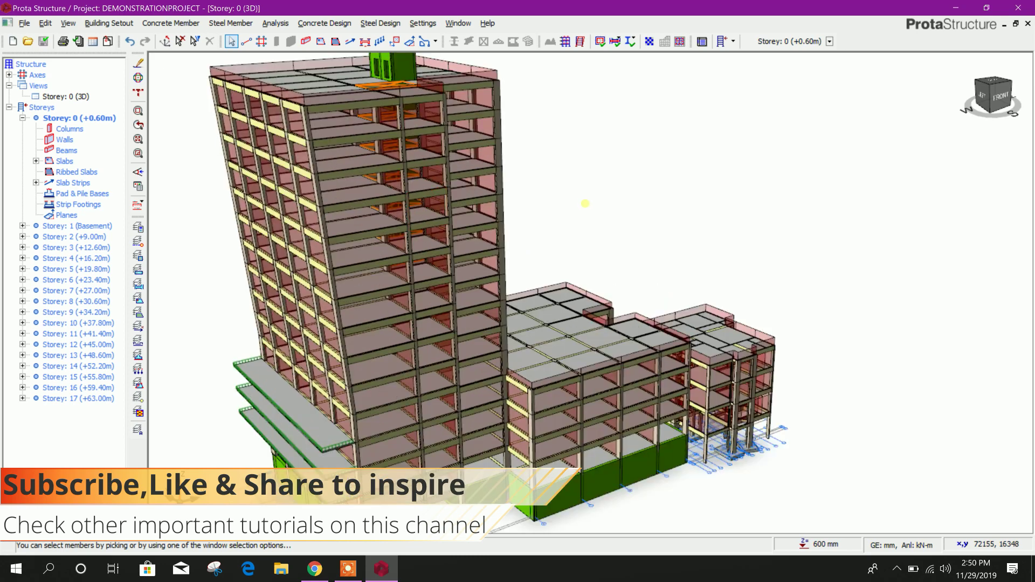
pyautogui.moveTo(576, 215)
pyautogui.mouseDown(button='middle')
pyautogui.moveTo(575, 150)
pyautogui.moveTo(583, 212)
pyautogui.mouseUp(button='middle')
pyautogui.scroll(-2, 596, 145)
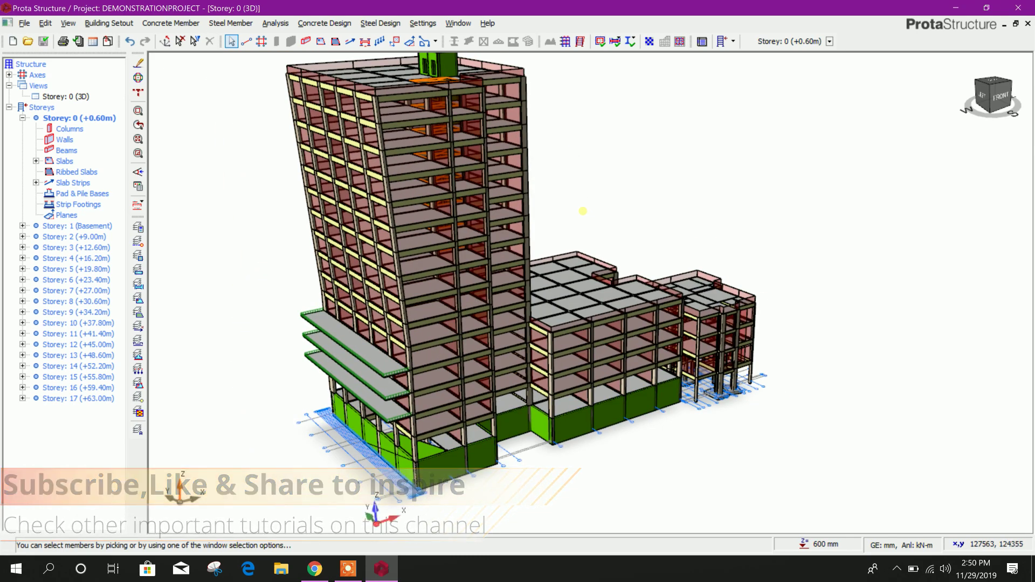